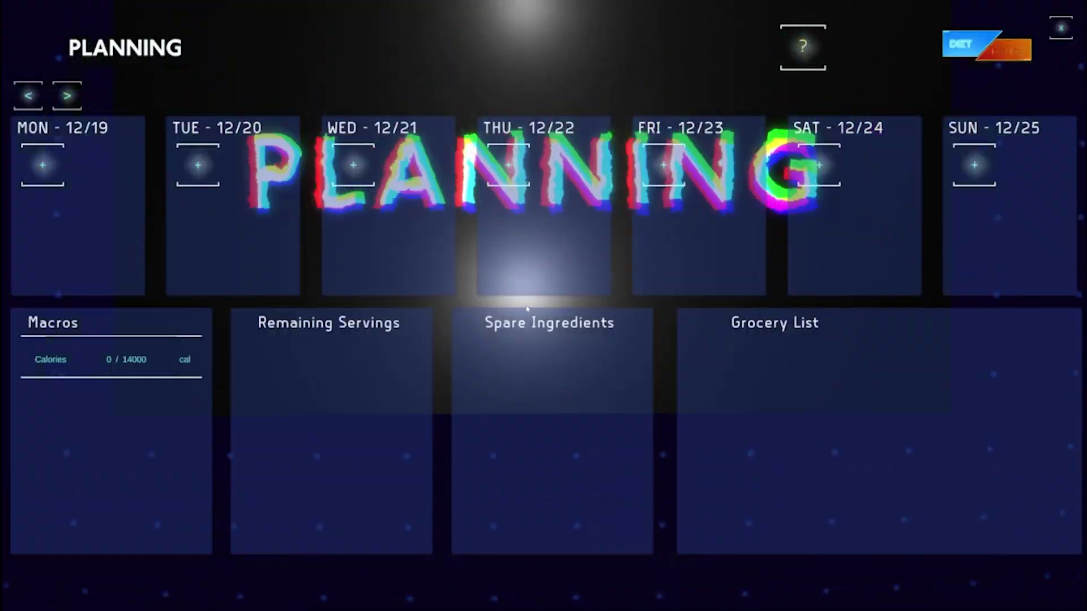
# Move ahead to the following week's plan in the meal planner.
pyautogui.click(68, 97)
# Return to the 12/19–12/25 week and add Bowl of Cereal to Monday.
pyautogui.click(31, 98)
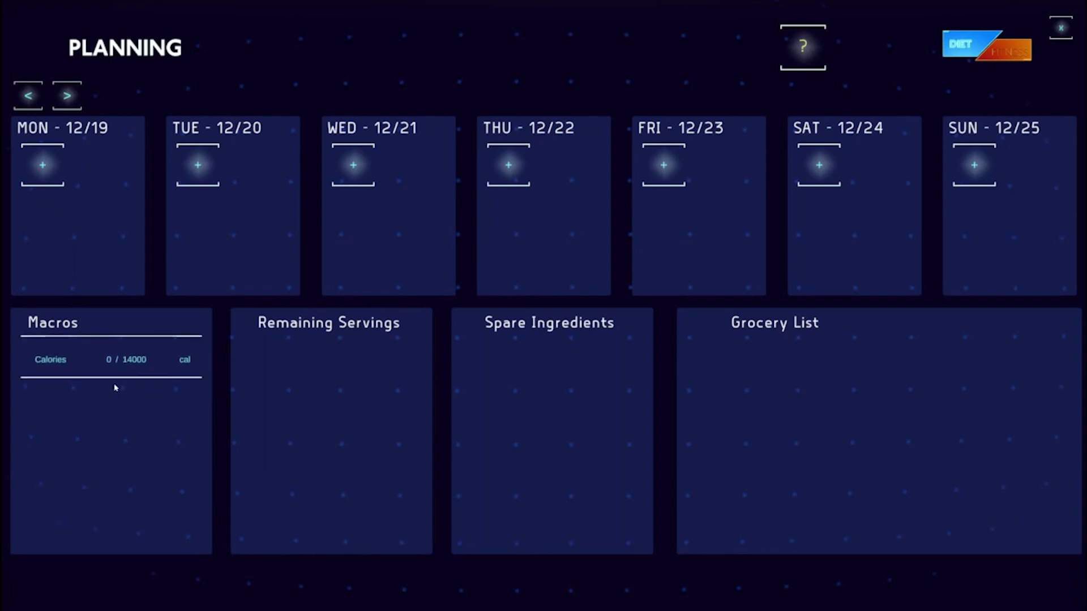
pyautogui.click(44, 167)
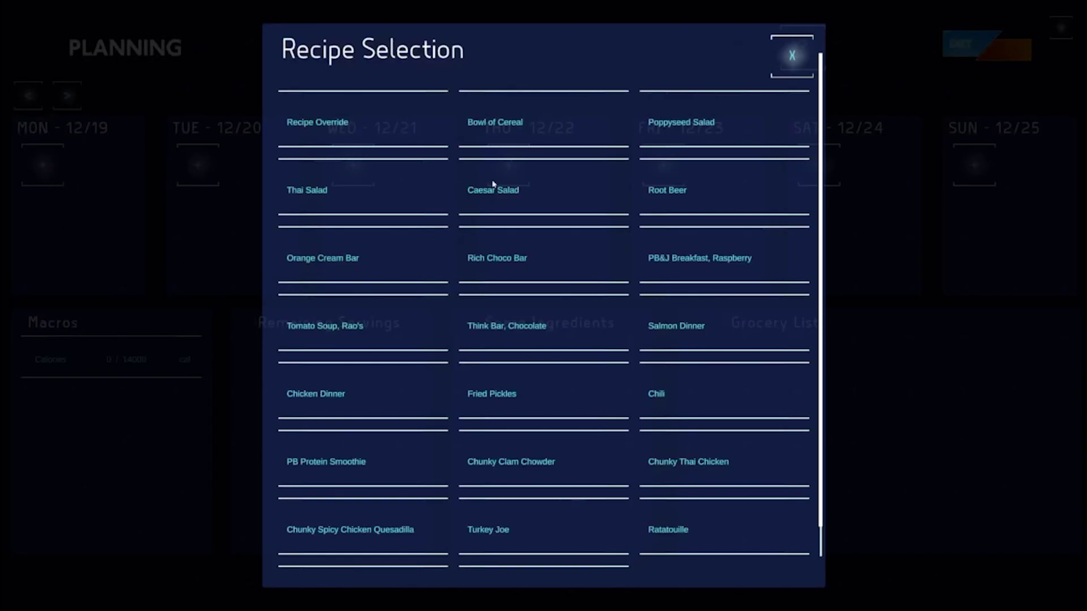
pyautogui.click(520, 128)
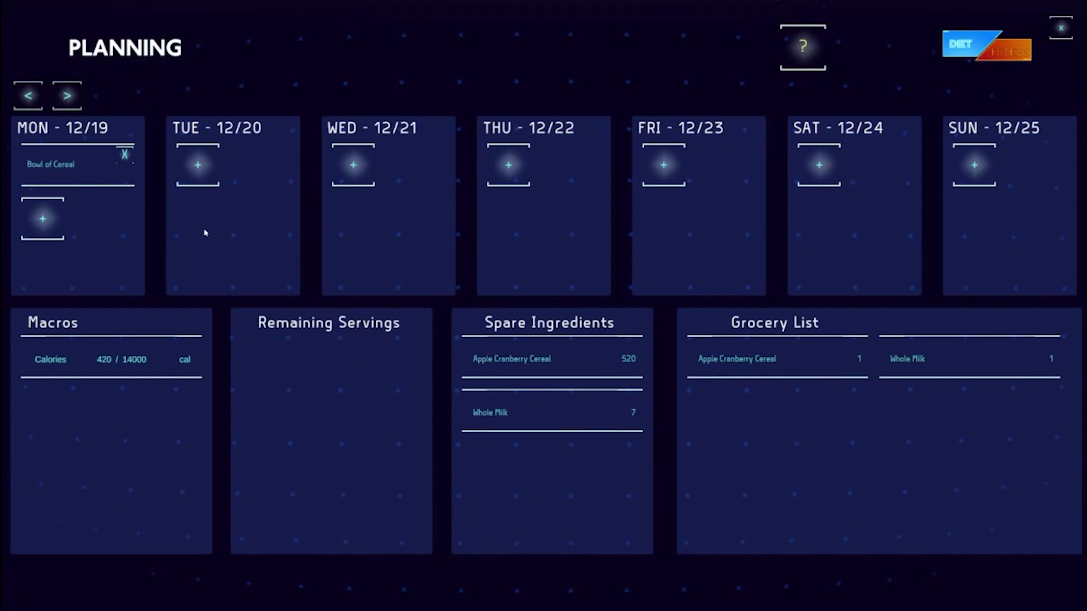
# Add PB Protein Smoothie to Tuesday, Wednesday and Friday.
pyautogui.click(195, 165)
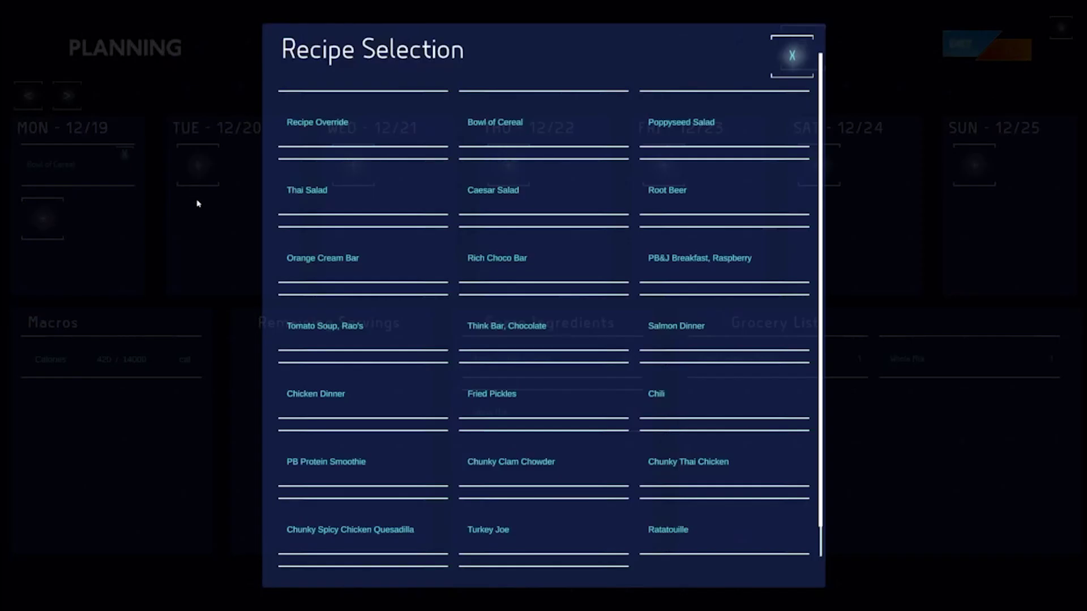
pyautogui.click(339, 463)
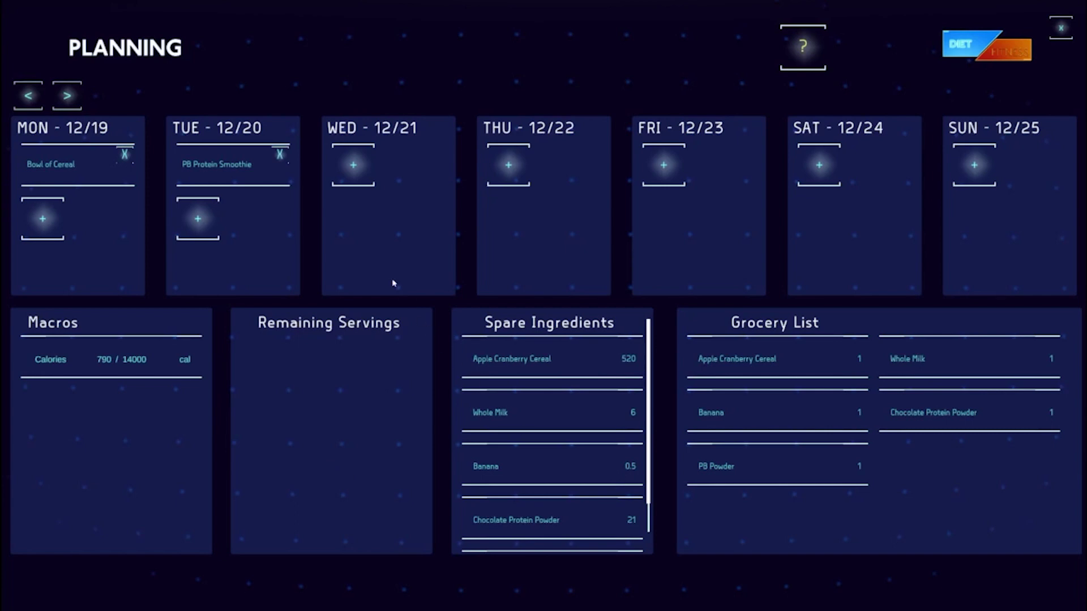
pyautogui.click(352, 168)
pyautogui.click(381, 467)
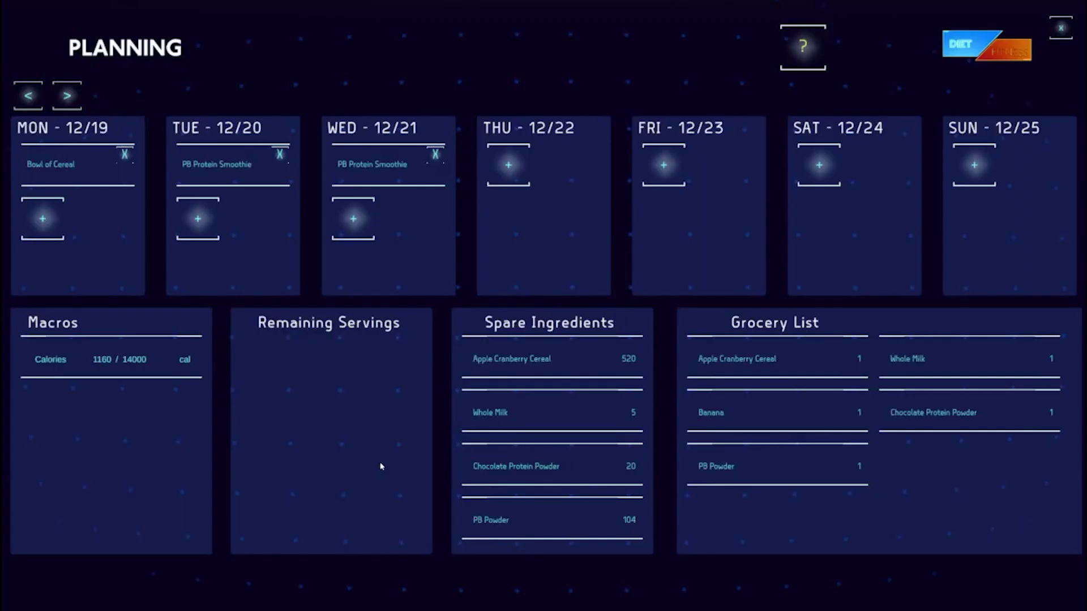
pyautogui.click(665, 171)
pyautogui.click(411, 437)
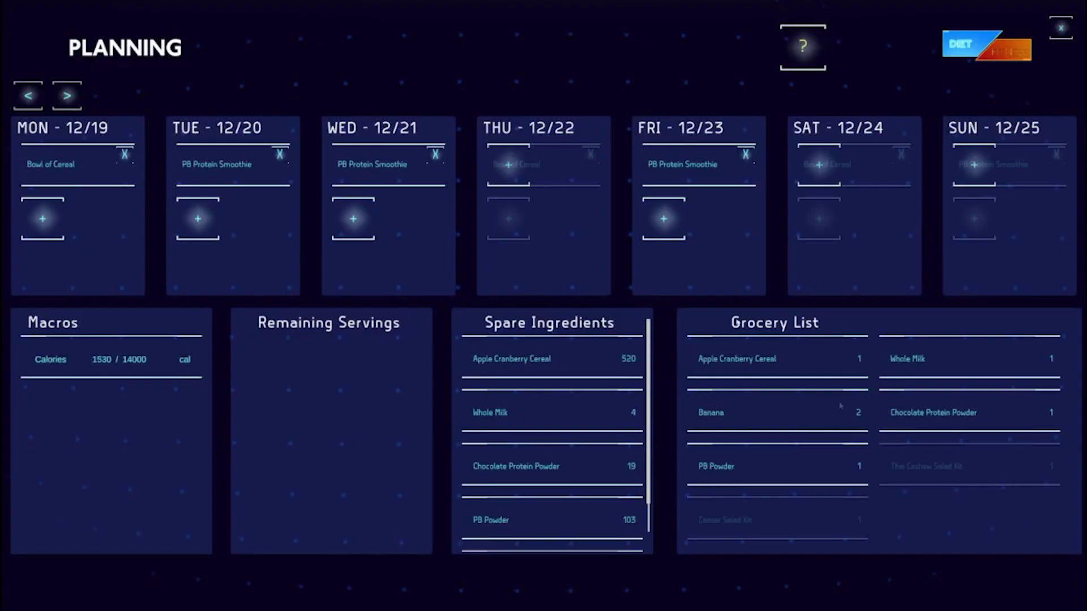
# Add Thai Salad and Chunky Thai Chicken to Monday, then pick another meal for Tuesday.
pyautogui.click(44, 223)
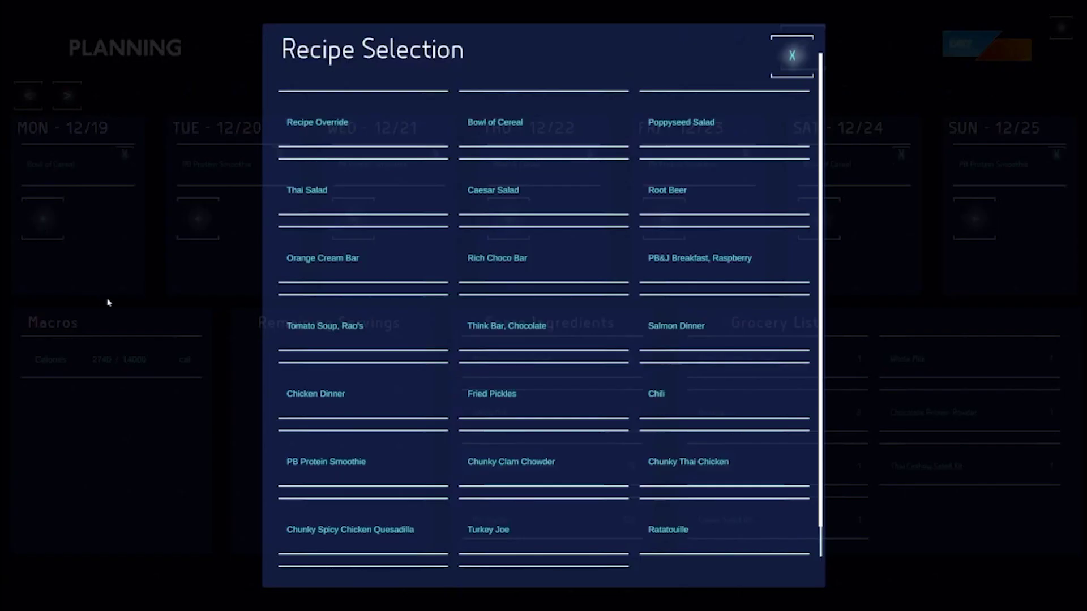
pyautogui.click(308, 193)
pyautogui.click(43, 272)
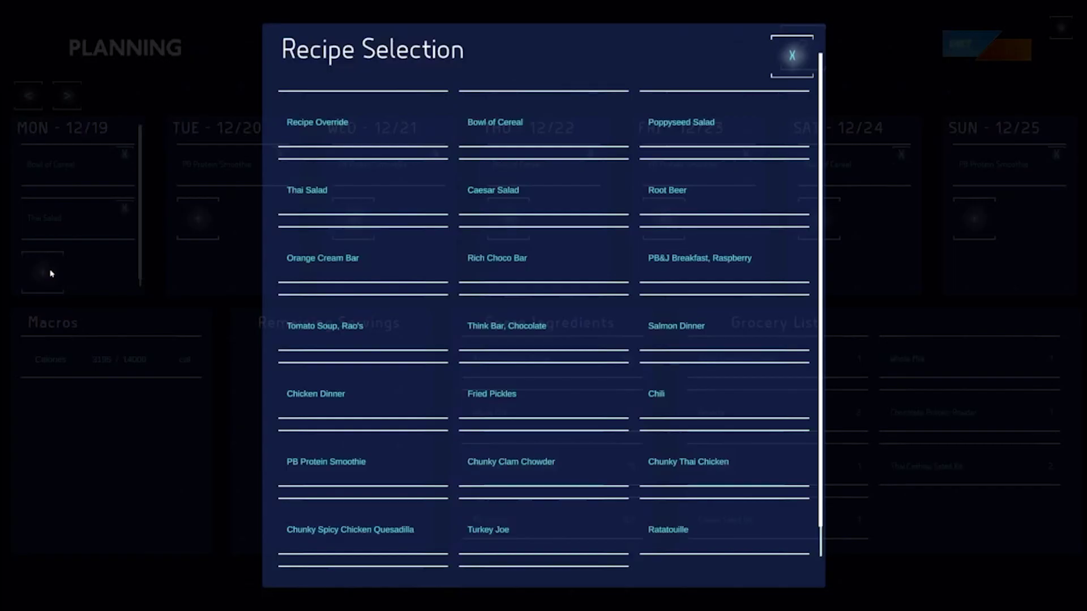
pyautogui.click(702, 459)
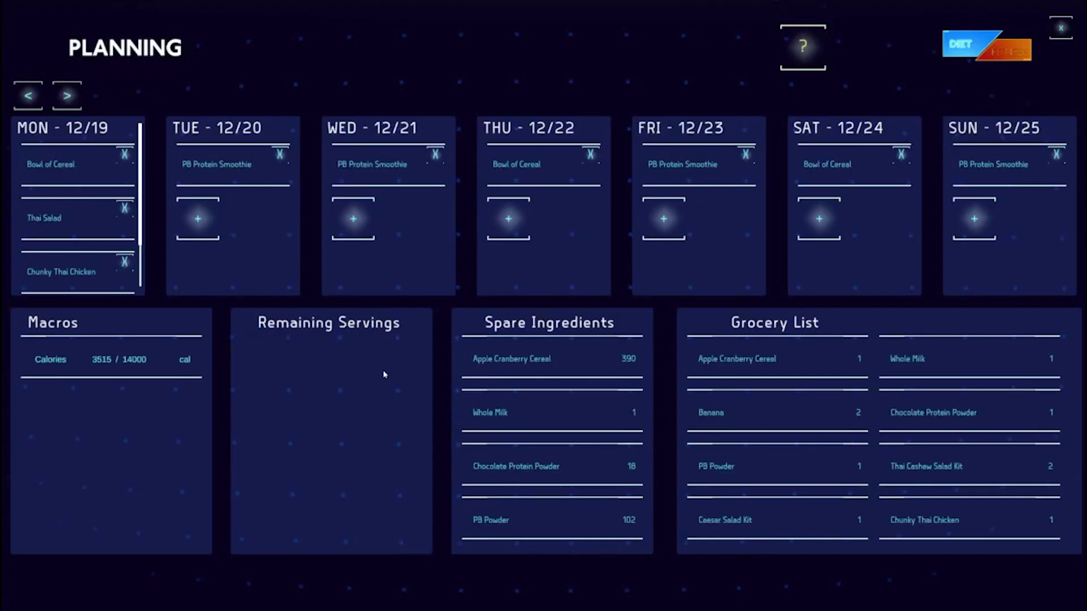
pyautogui.click(199, 220)
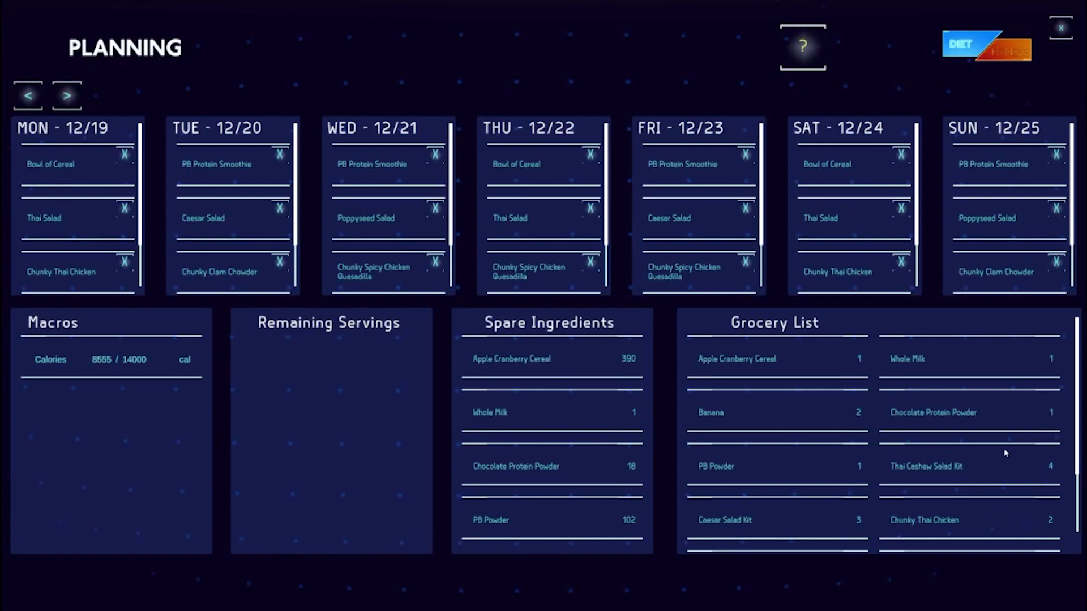
pyautogui.moveTo(1068, 441); pyautogui.dragTo(1062, 343)
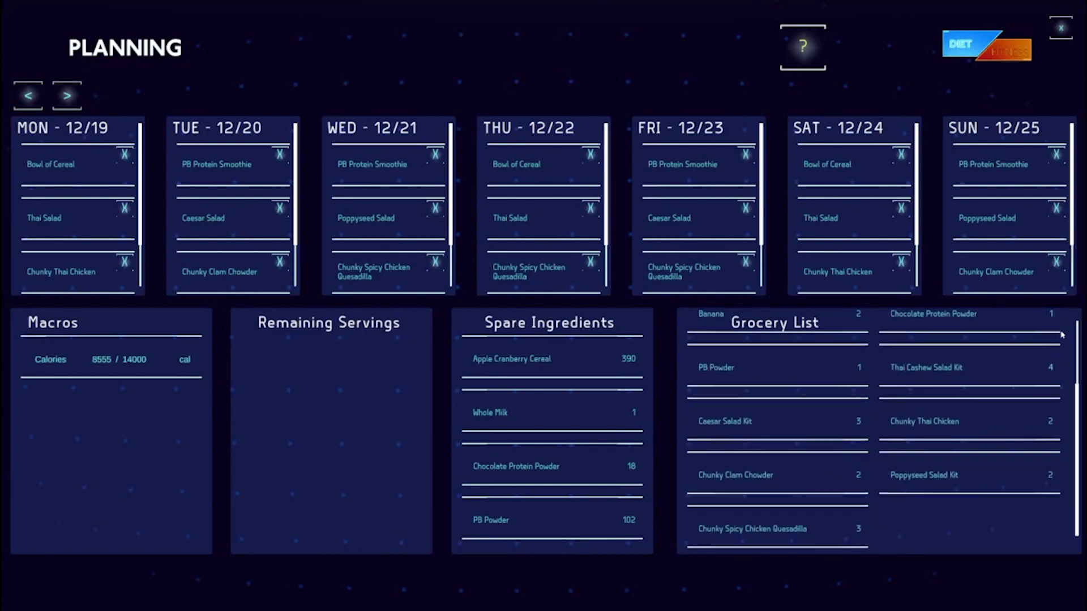
pyautogui.scroll(-3, 103, 270)
# Add Salmon Dinner as the fourth meal on Monday and Wednesday.
pyautogui.click(41, 272)
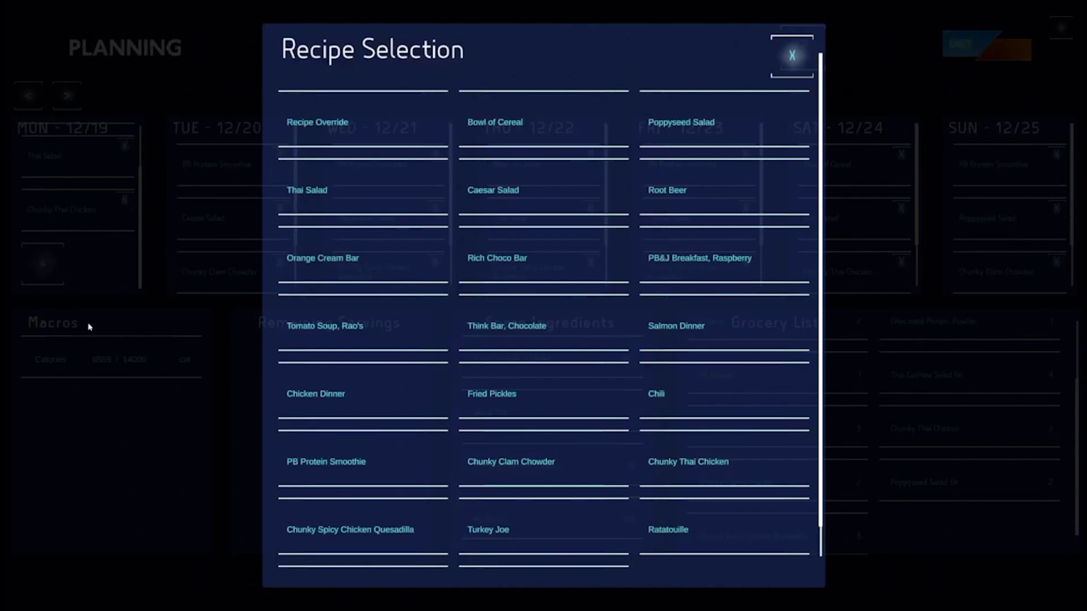
pyautogui.click(688, 325)
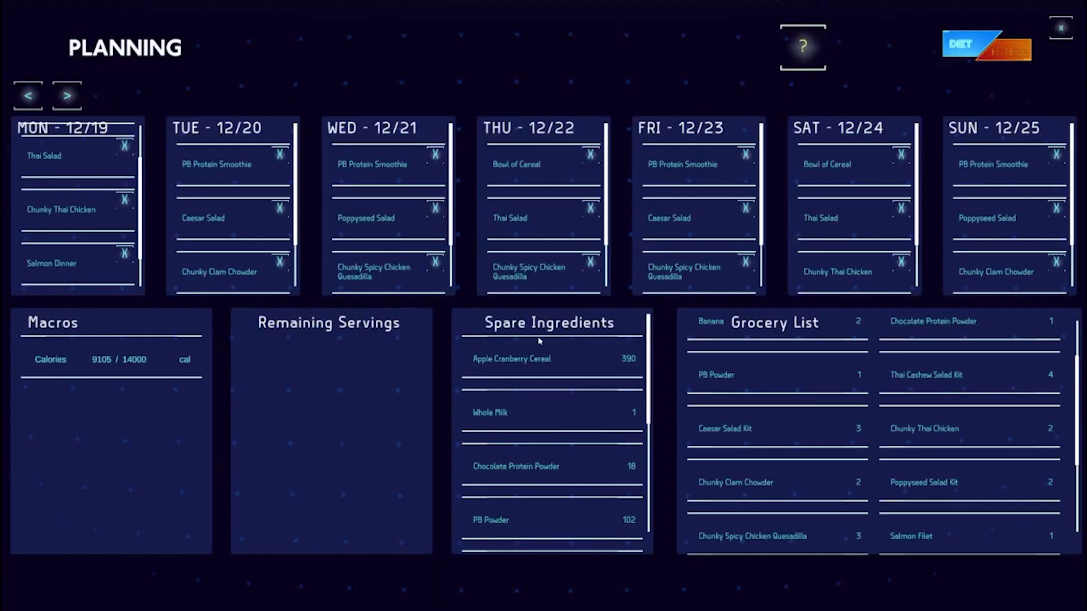
pyautogui.click(435, 154)
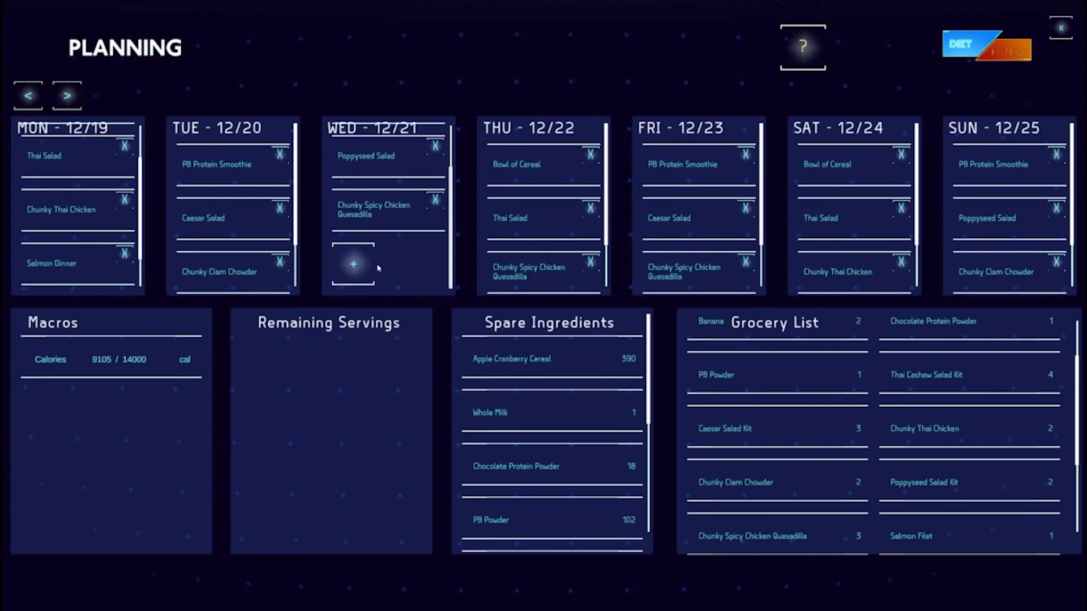
pyautogui.click(399, 266)
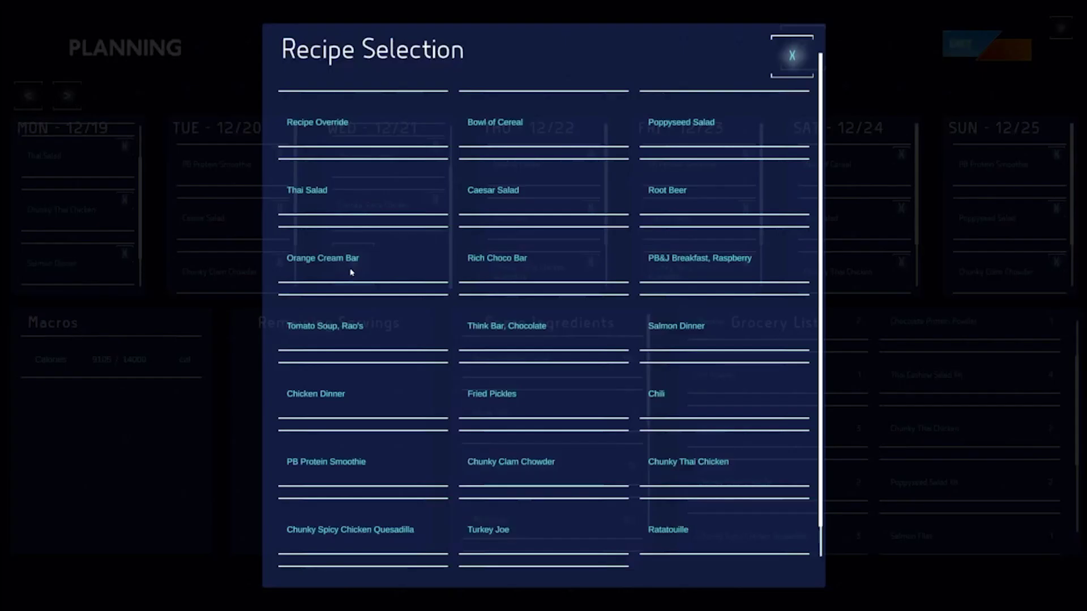
pyautogui.click(721, 332)
pyautogui.scroll(-1, 594, 396)
pyautogui.scroll(-3, 595, 396)
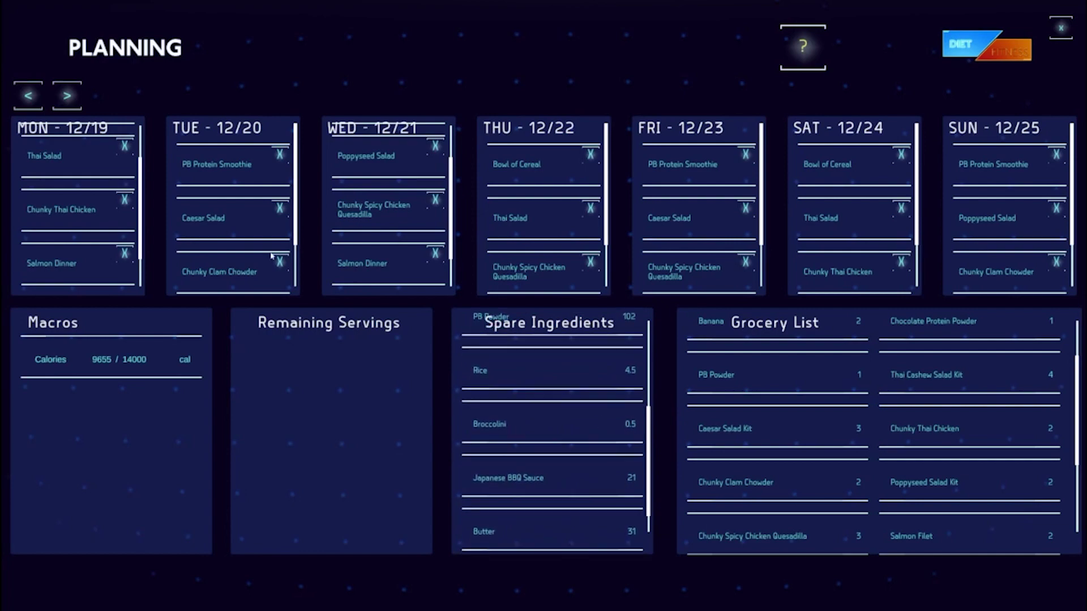
# Add Chicken Dinner as the fourth meal on Tuesday and Thursday.
pyautogui.click(280, 154)
pyautogui.click(199, 265)
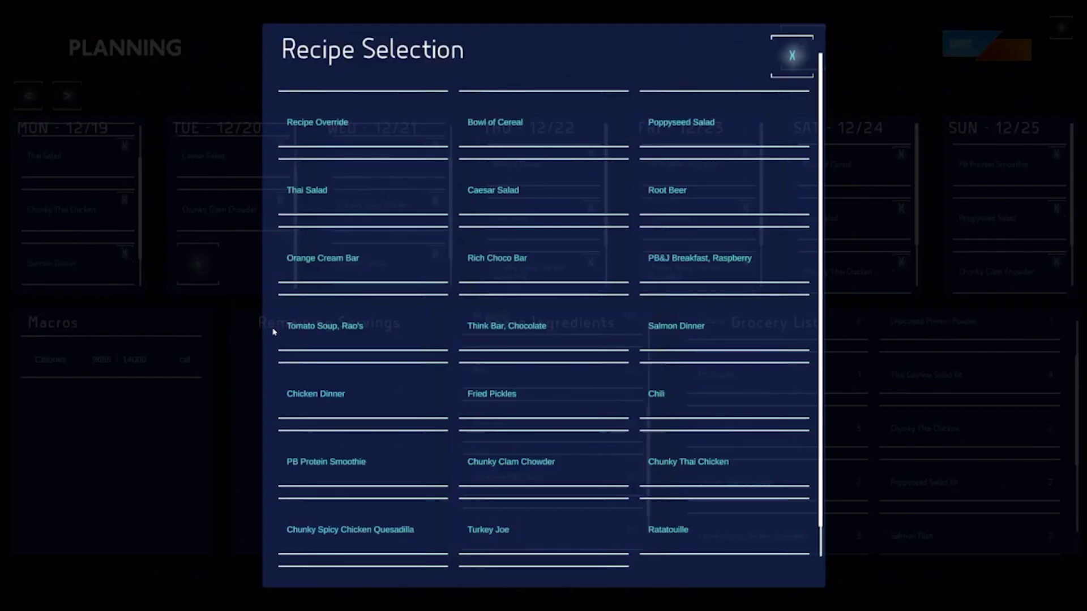
pyautogui.click(331, 397)
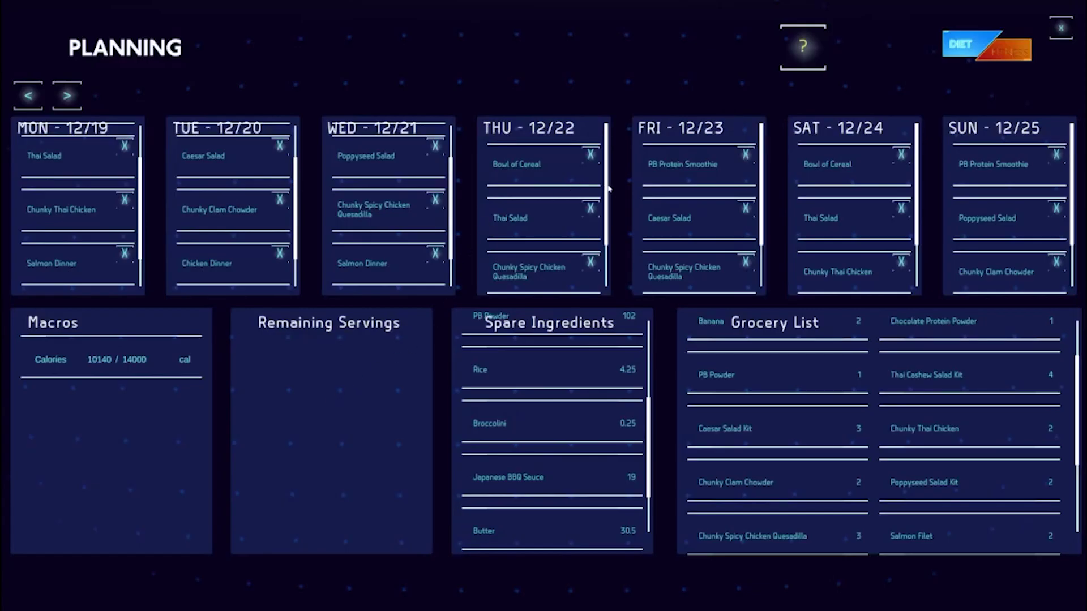
pyautogui.click(591, 154)
pyautogui.click(510, 266)
pyautogui.click(381, 388)
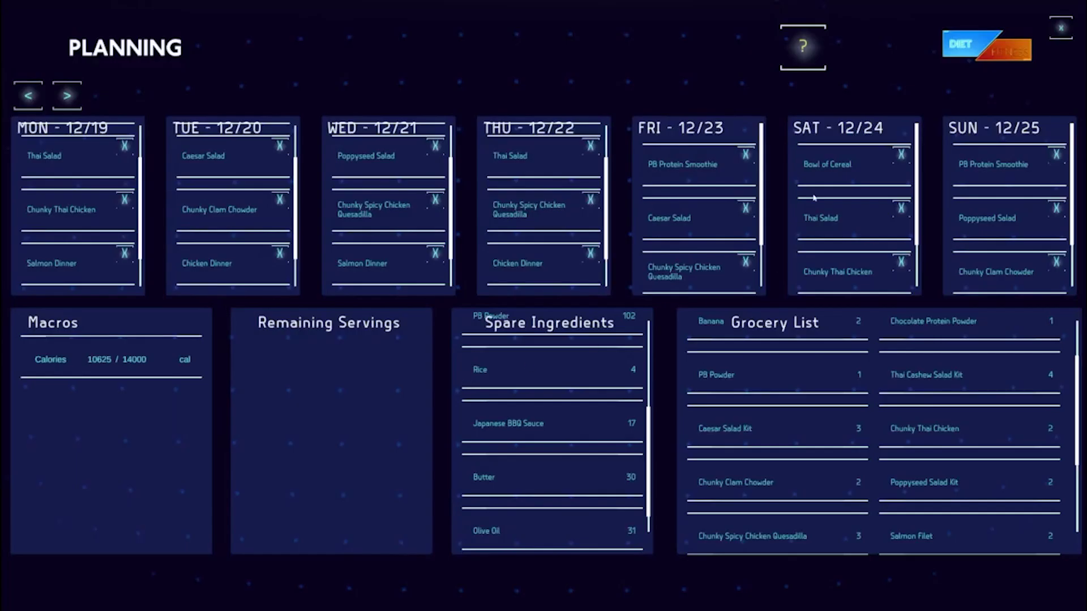
pyautogui.click(745, 154)
# Add Chili to Friday, and swap Saturday's Bowl of Cereal and Sunday's PB Protein Smoothie for Chili.
pyautogui.click(677, 276)
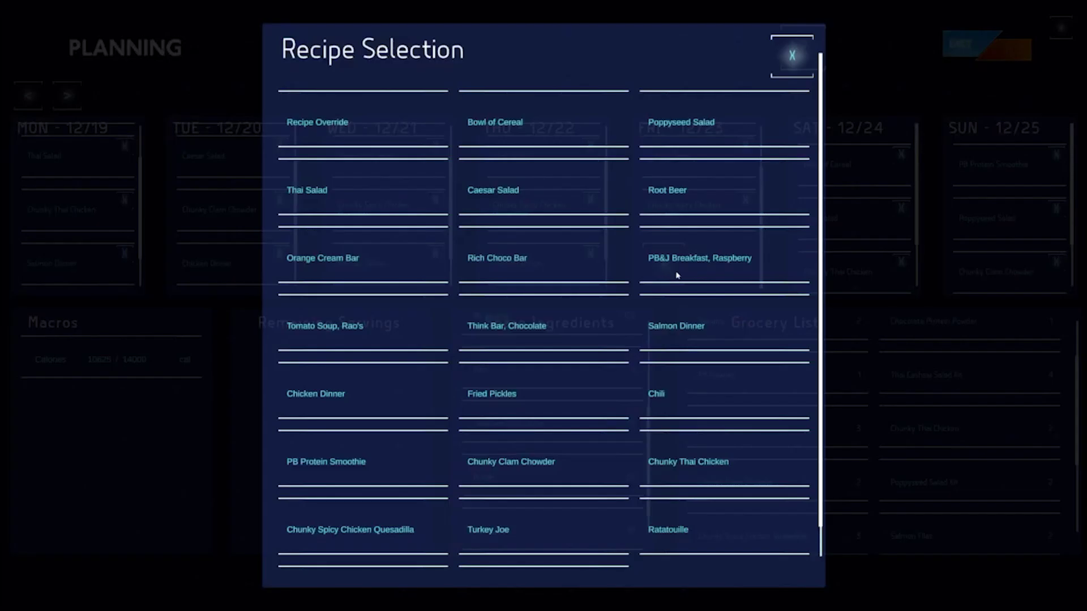
pyautogui.click(679, 399)
pyautogui.click(901, 154)
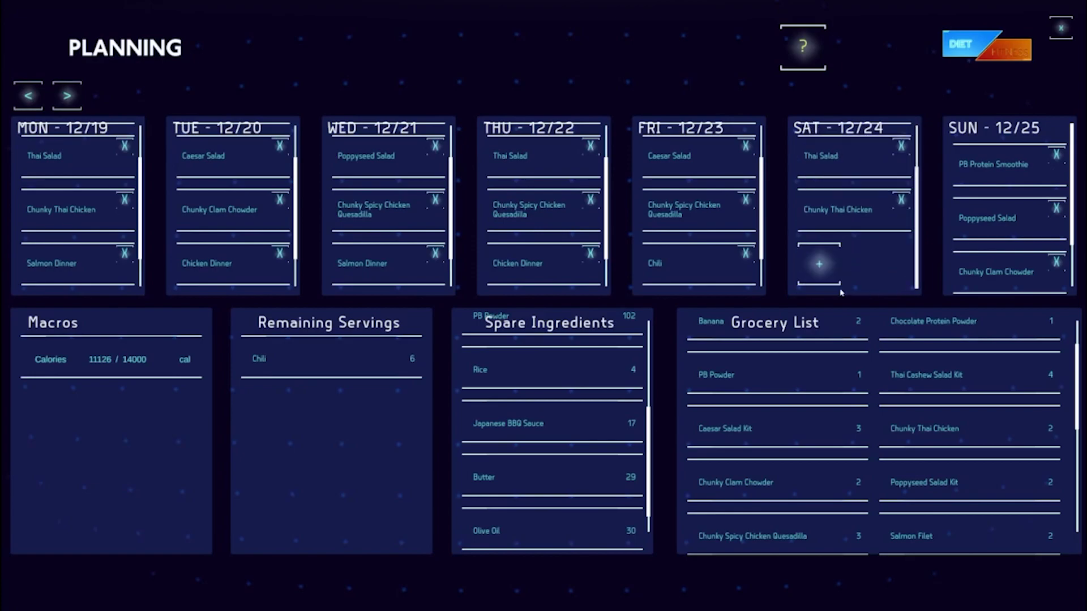
pyautogui.click(812, 272)
pyautogui.click(712, 393)
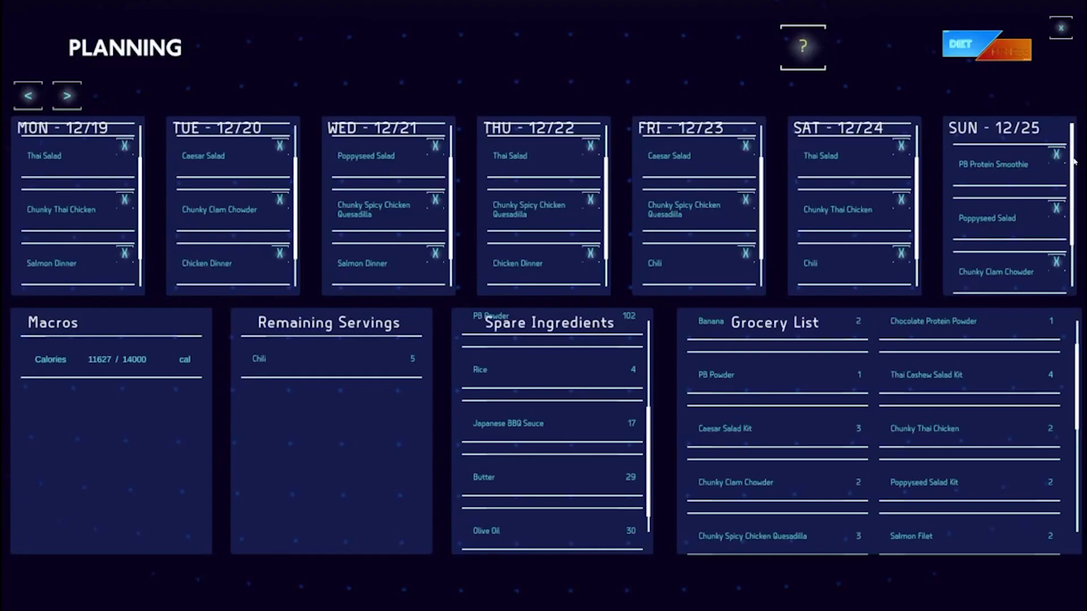
pyautogui.click(1057, 154)
pyautogui.click(970, 270)
pyautogui.click(705, 400)
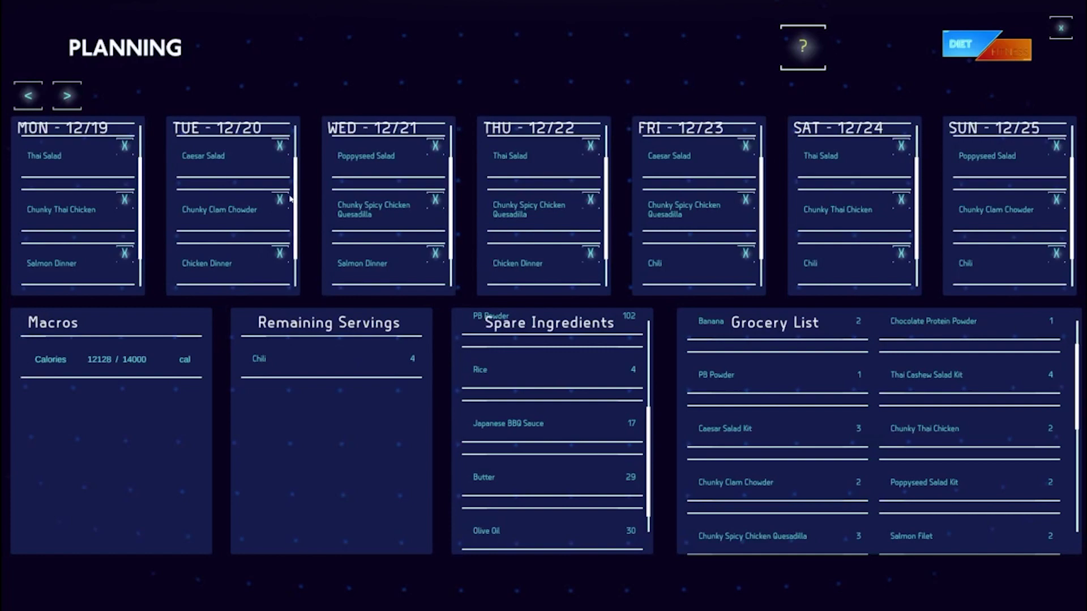
# Replace Tuesday's Caesar Salad and Wednesday's Poppyseed Salad with Chili, and remove Saturday's Thai Salad.
pyautogui.click(279, 147)
pyautogui.click(195, 261)
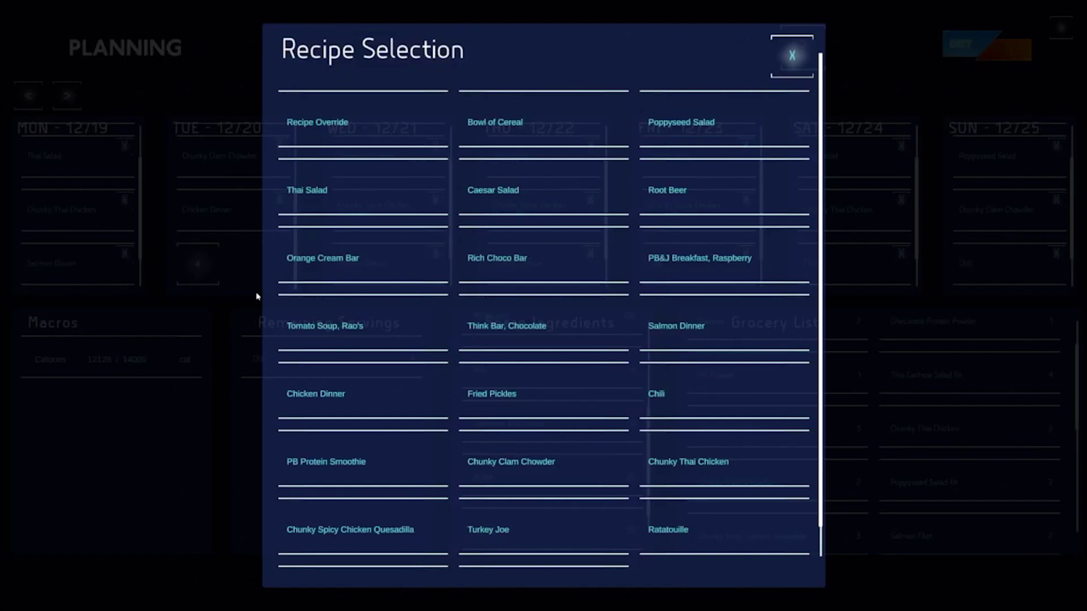
pyautogui.click(656, 393)
pyautogui.click(435, 147)
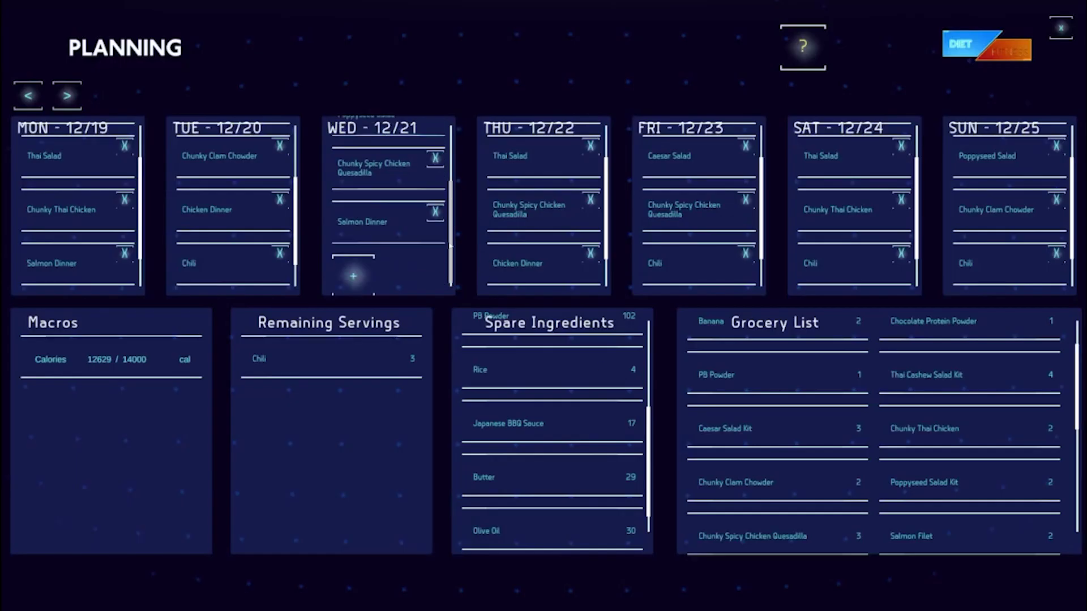
pyautogui.click(341, 266)
pyautogui.click(655, 392)
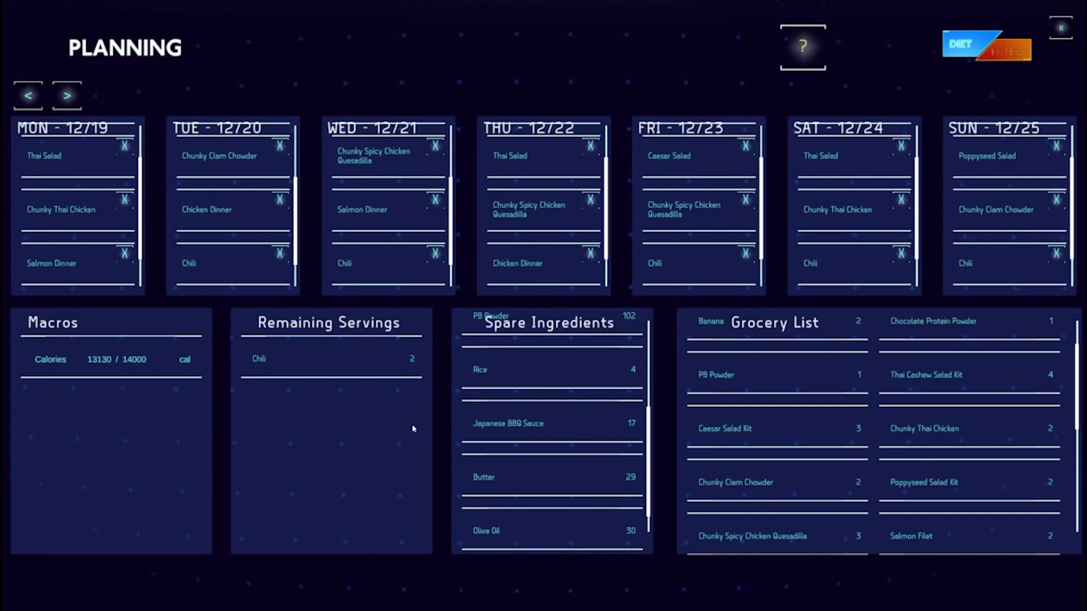
pyautogui.click(901, 146)
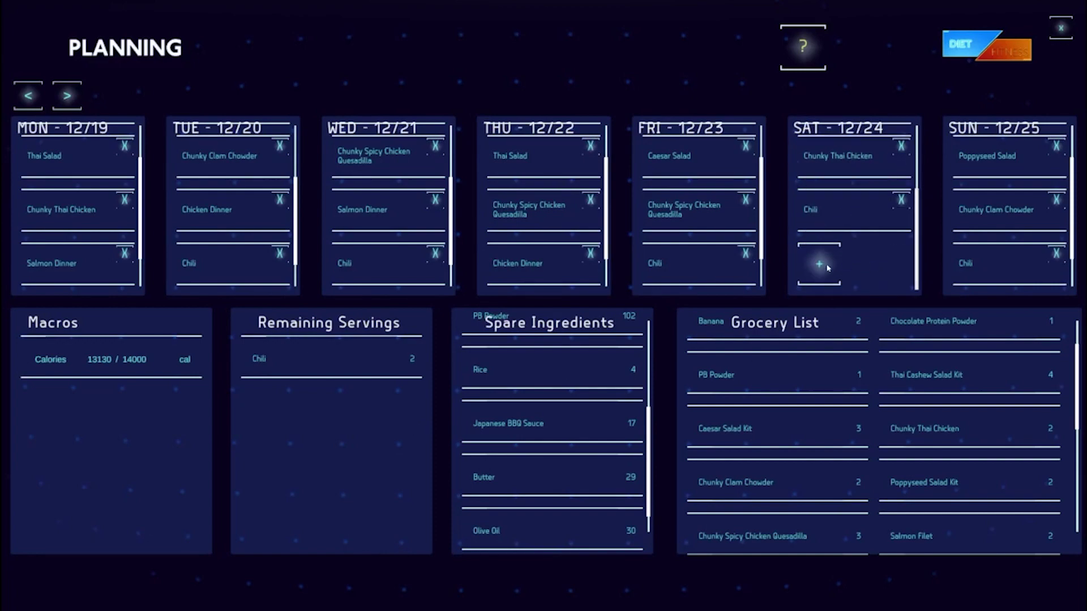
# Add Root Beer and Orange Cream Bar to Saturday.
pyautogui.click(821, 264)
pyautogui.click(766, 206)
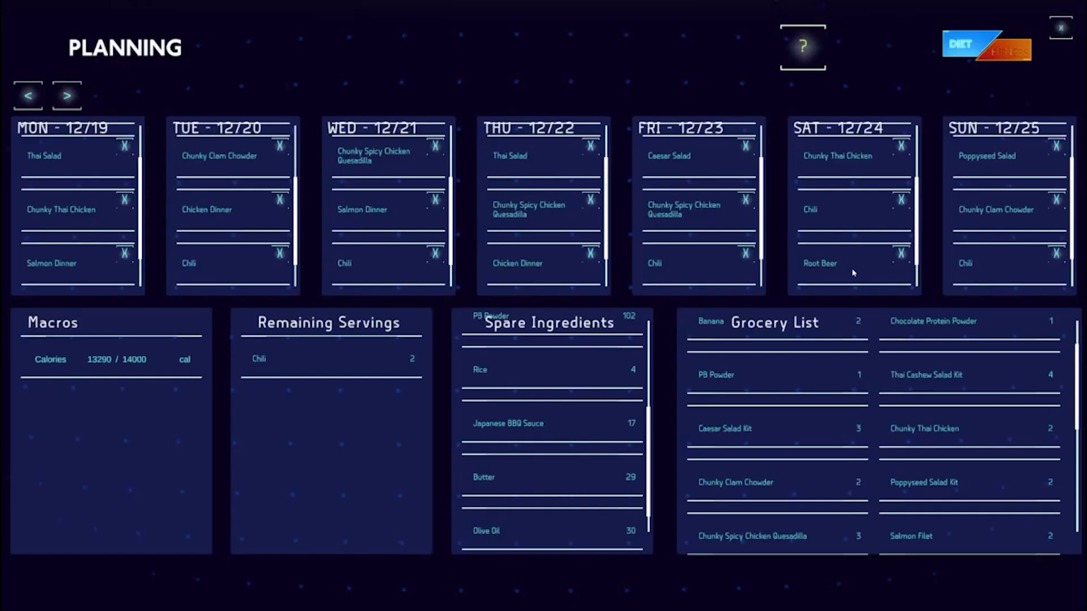
pyautogui.scroll(-1, 849, 238)
pyautogui.click(817, 274)
pyautogui.click(363, 264)
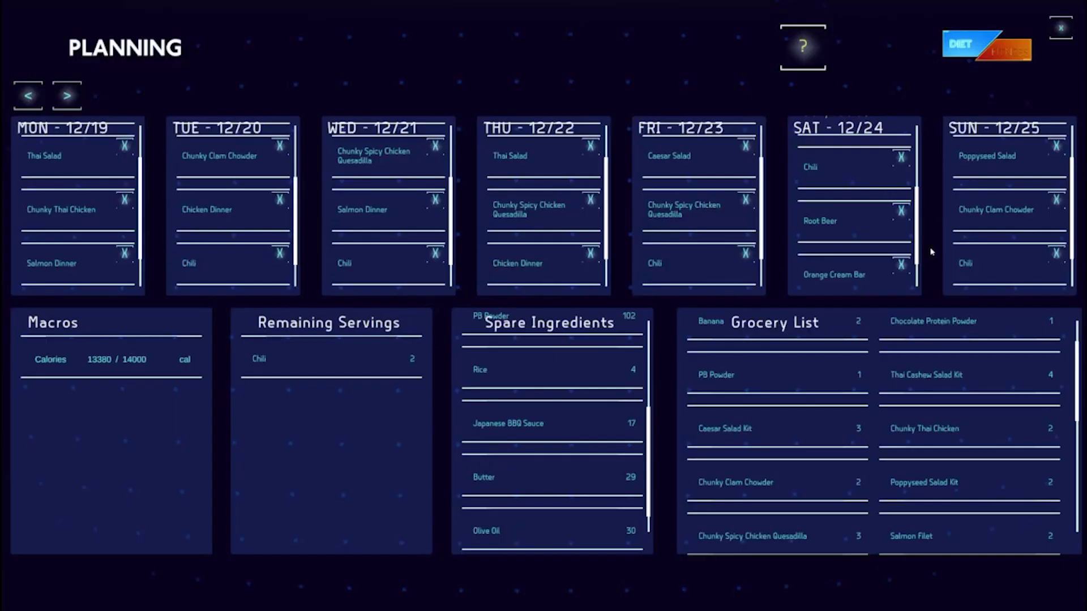
pyautogui.scroll(-1, 987, 252)
# Add Root Beer and Rich Choco Bar to Sunday, then switch to the fitness plan.
pyautogui.click(985, 256)
pyautogui.click(744, 194)
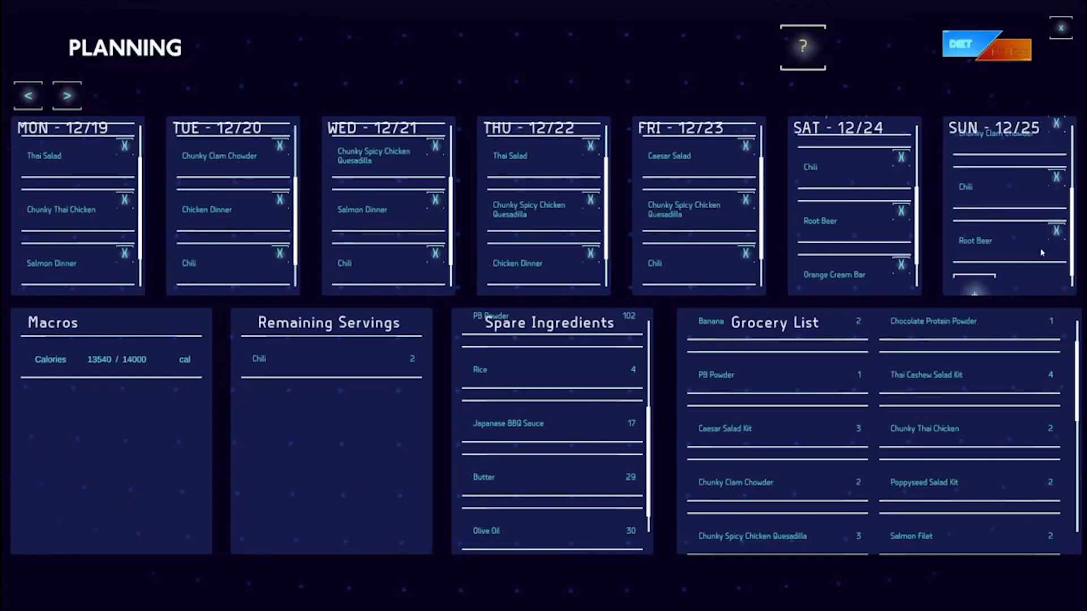
pyautogui.scroll(-1, 976, 266)
pyautogui.click(976, 271)
pyautogui.click(508, 261)
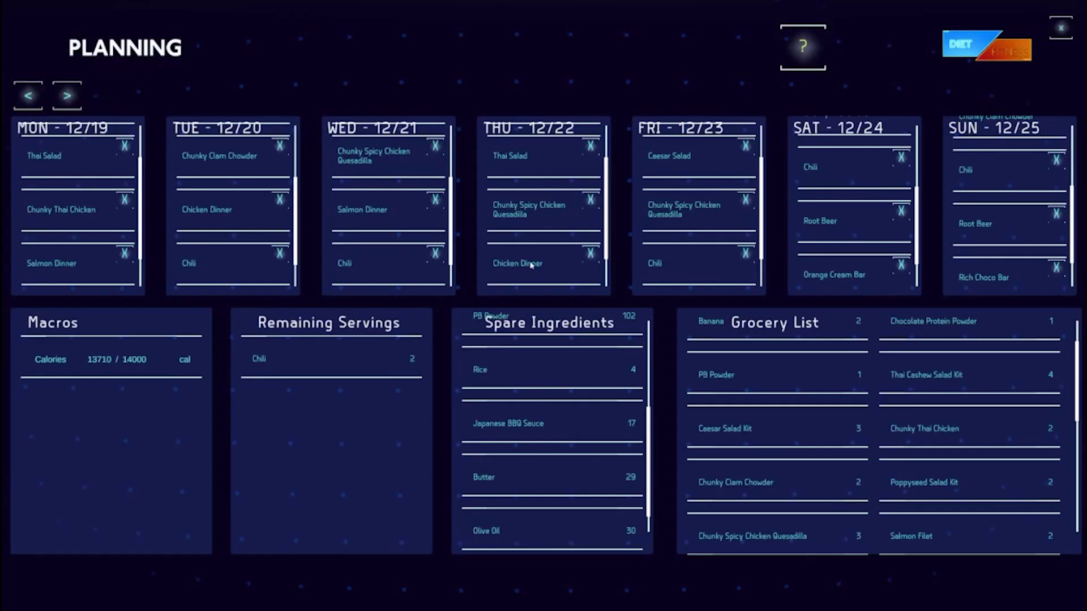
pyautogui.scroll(-1, 996, 260)
pyautogui.scroll(-1, 856, 246)
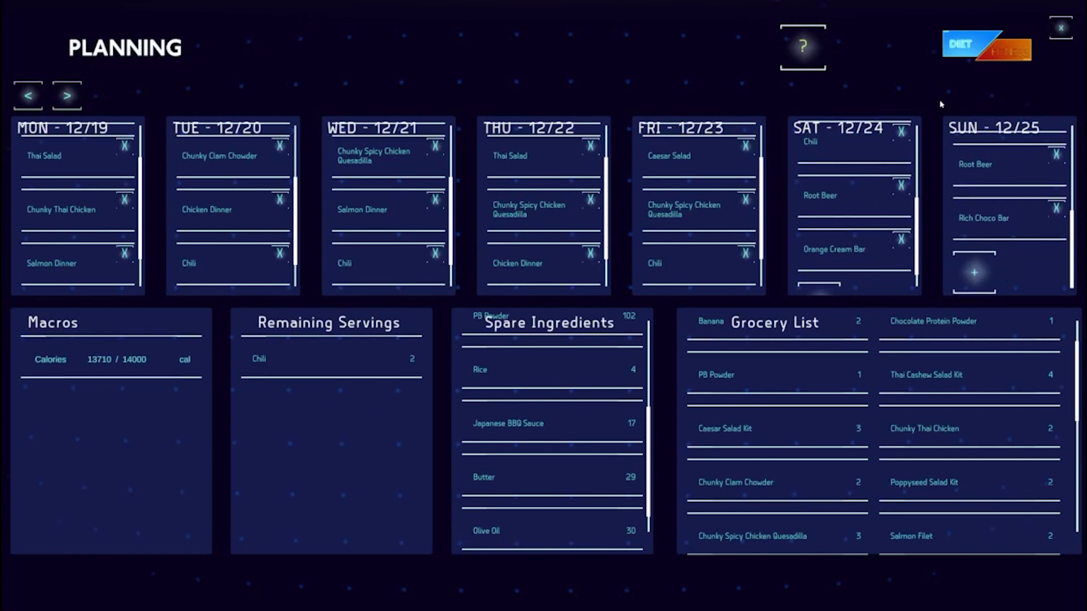
pyautogui.click(959, 54)
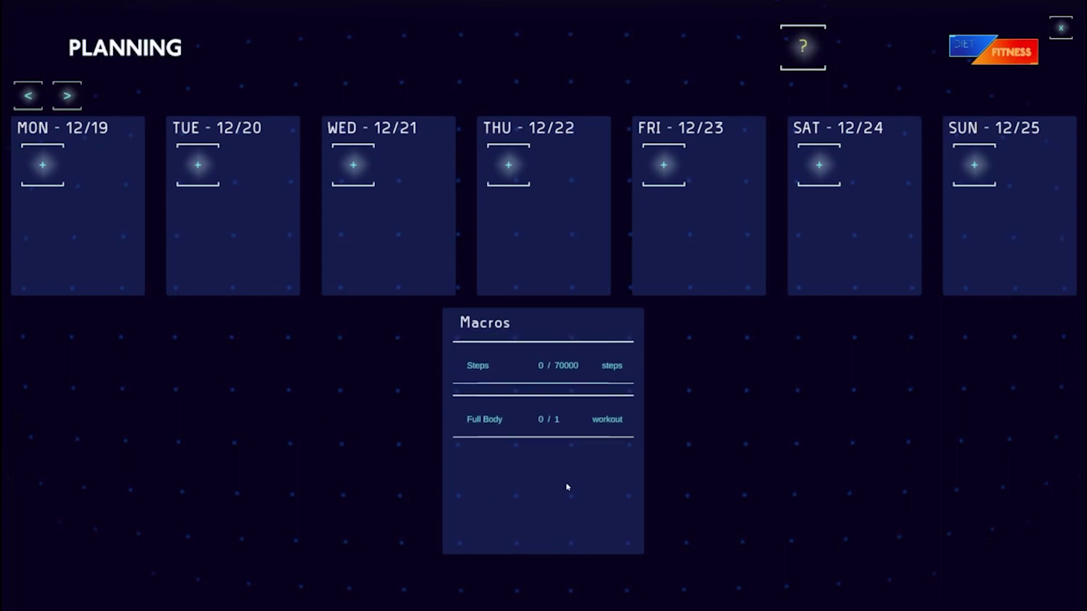
# Schedule 1h30m Walking on Monday, Tuesday, Wednesday, Friday, Sunday, and twice on Saturday.
pyautogui.click(42, 165)
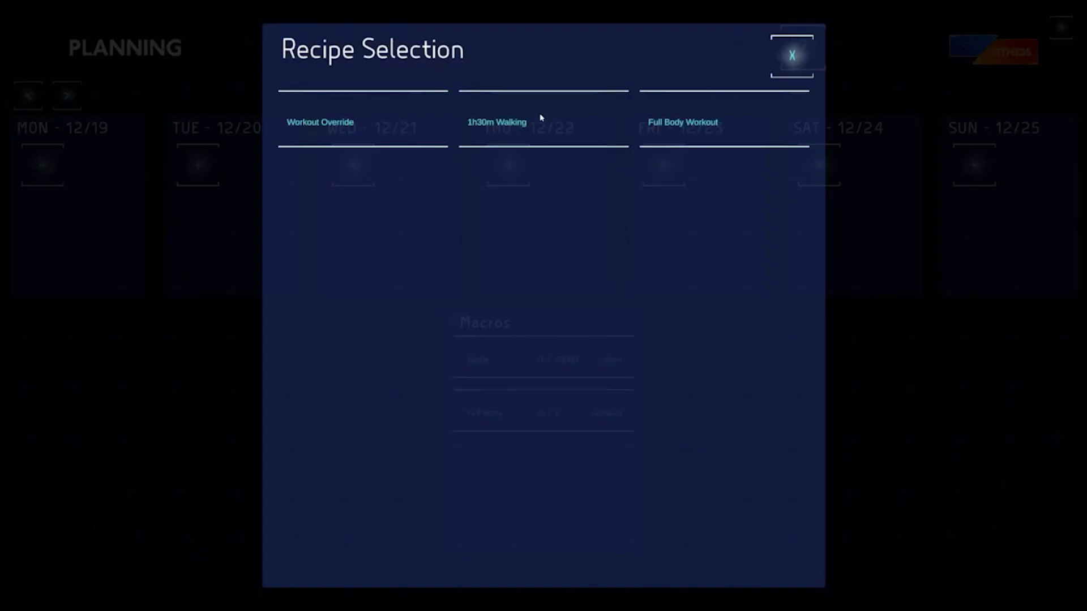
pyautogui.click(535, 144)
pyautogui.click(527, 133)
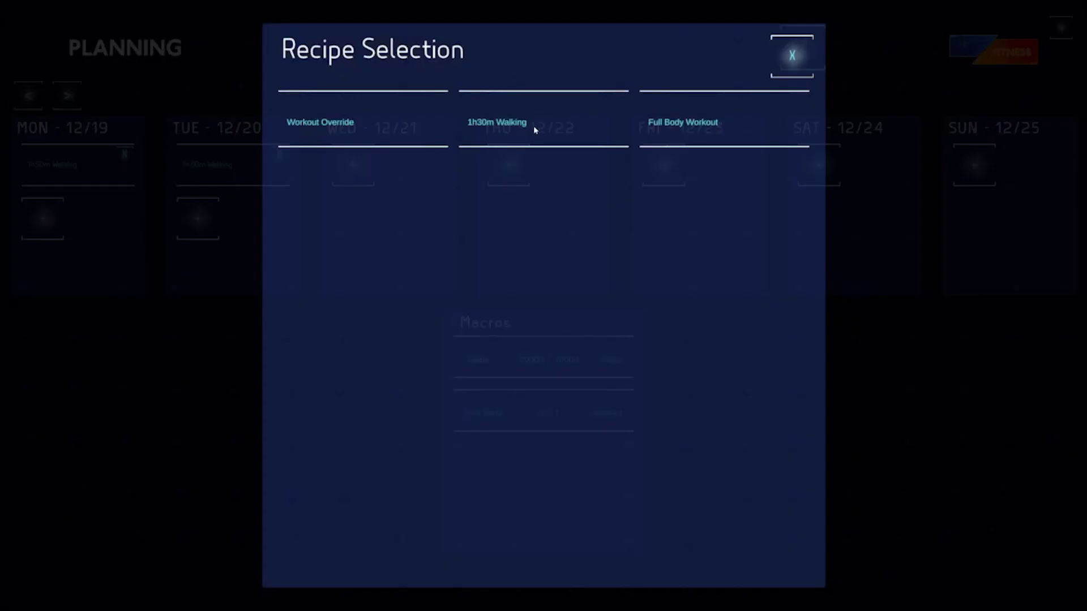
pyautogui.click(533, 125)
pyautogui.click(557, 128)
pyautogui.click(819, 165)
pyautogui.click(532, 124)
pyautogui.click(977, 169)
pyautogui.click(582, 135)
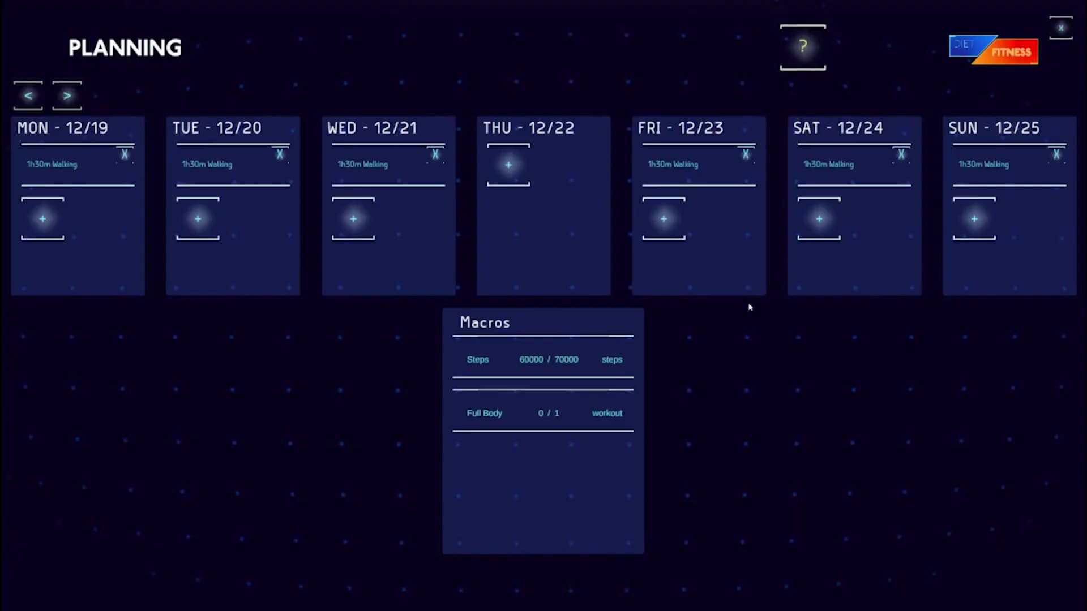
pyautogui.click(819, 221)
pyautogui.click(530, 131)
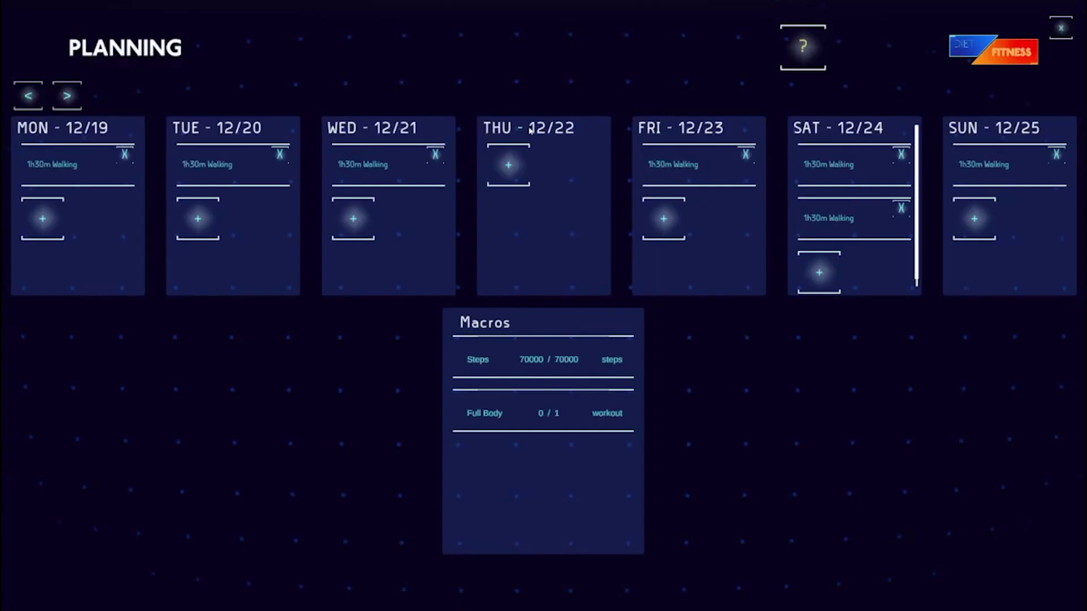
# Review the diet plan, then back in fitness add a Full Body Workout to Wednesday.
pyautogui.click(988, 54)
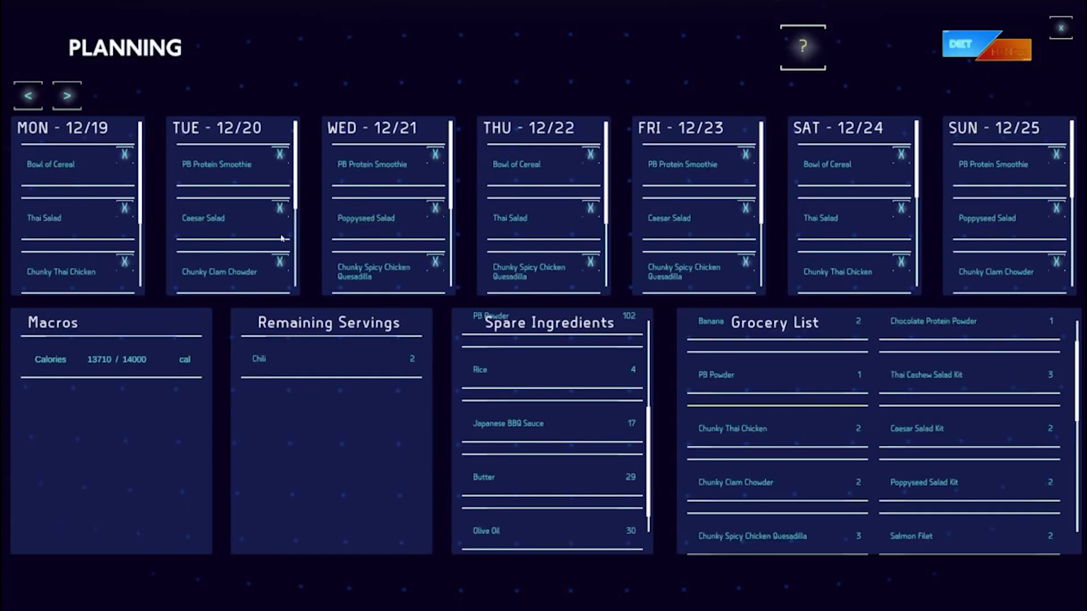
pyautogui.moveTo(295, 199); pyautogui.dragTo(295, 274)
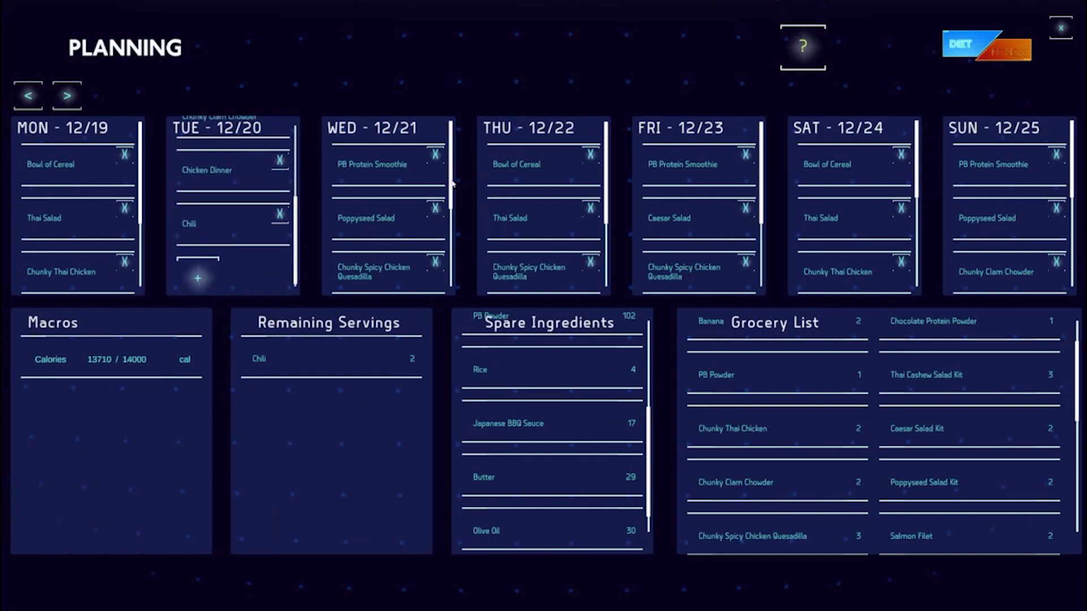
pyautogui.moveTo(452, 185); pyautogui.dragTo(450, 247)
pyautogui.click(983, 40)
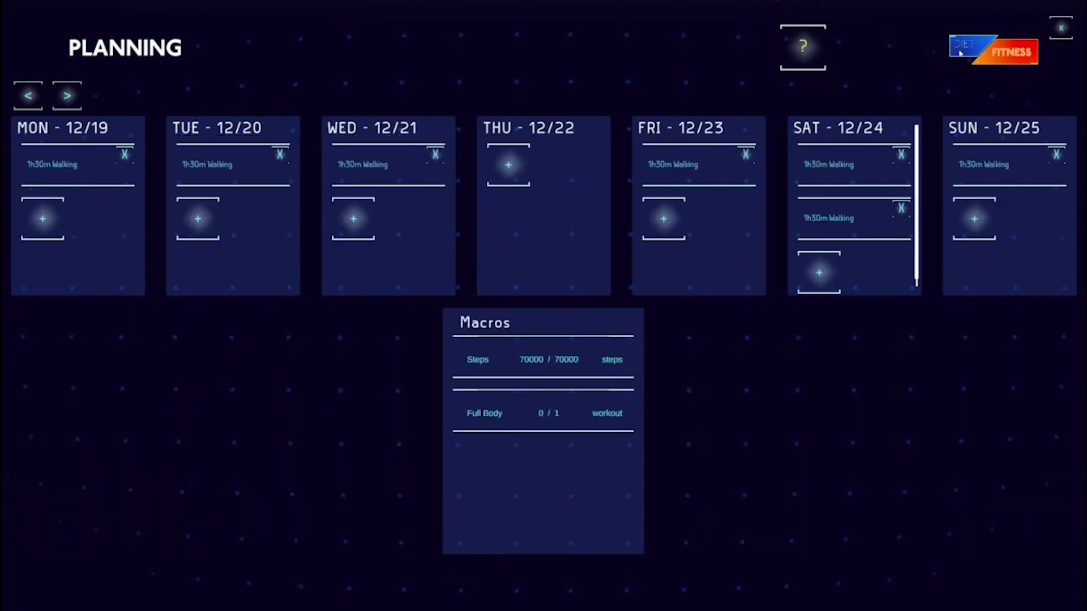
pyautogui.click(354, 218)
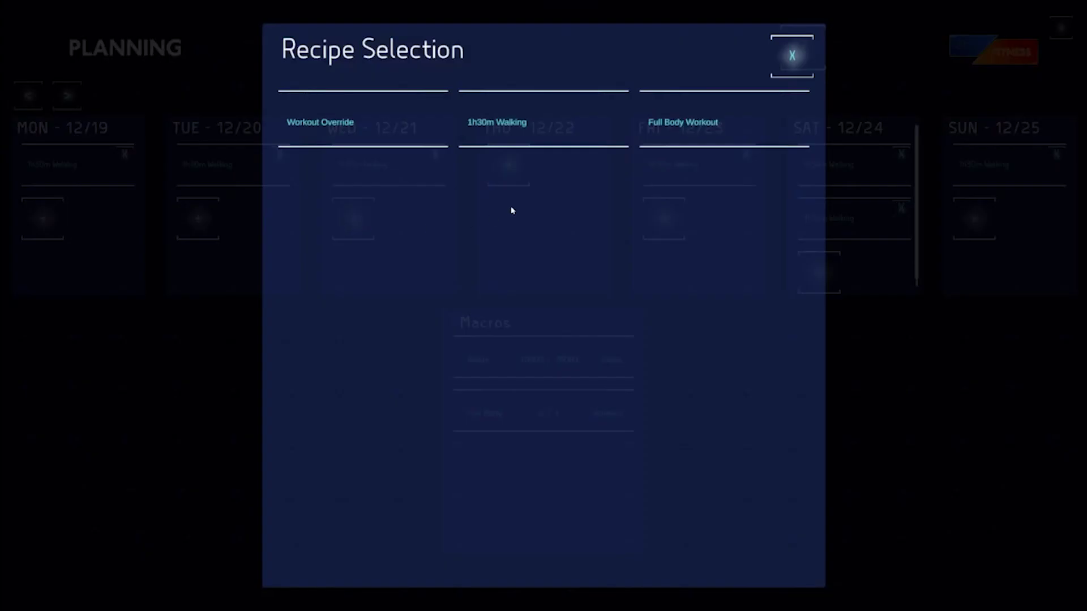
pyautogui.click(692, 136)
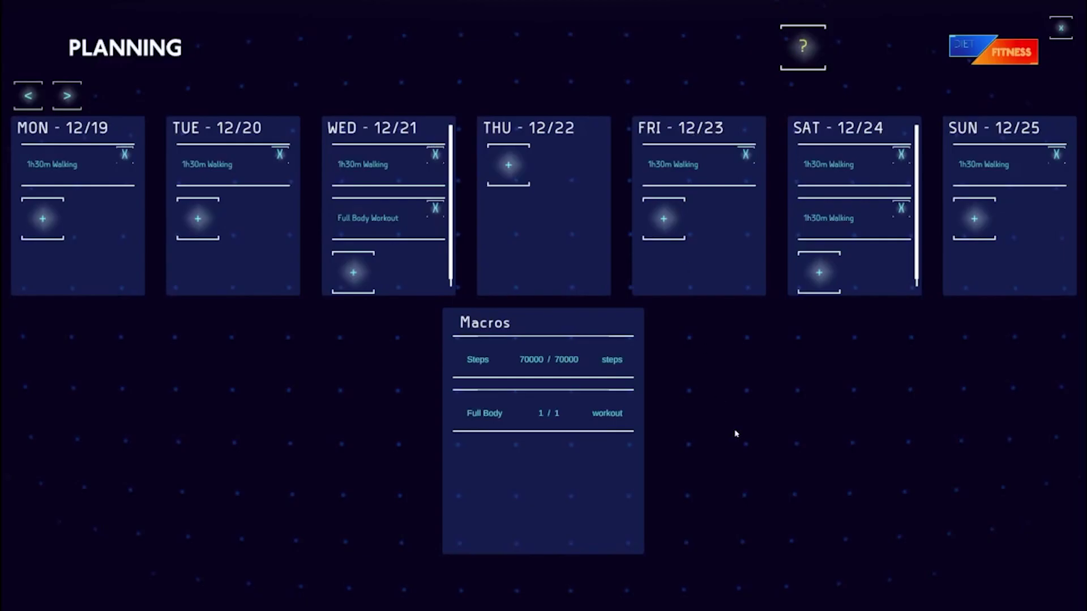